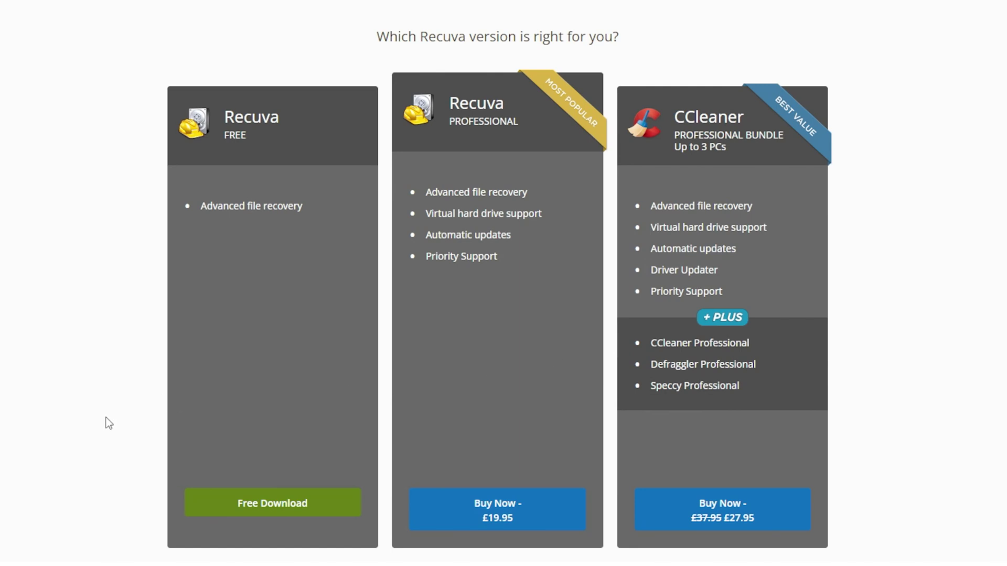
# Step: Download the free version of Recuva and save the rcsetup153 installer to the Desktop
pyautogui.click(254, 504)
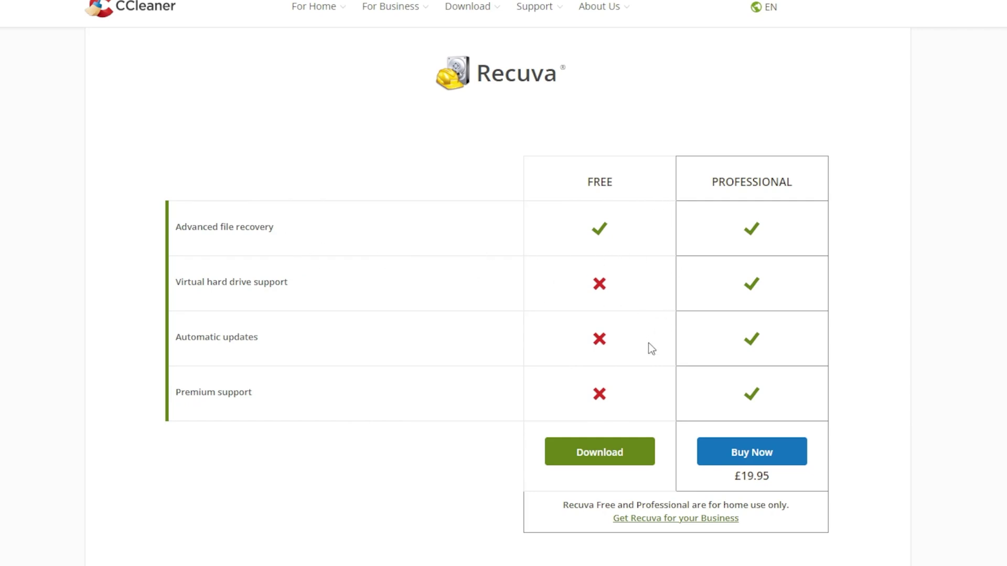
pyautogui.click(593, 452)
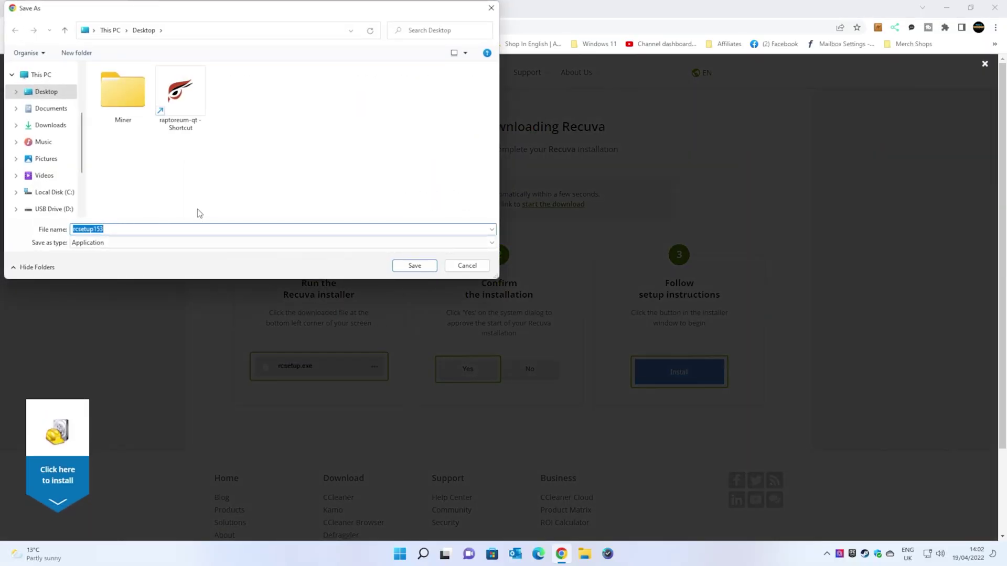
pyautogui.click(416, 265)
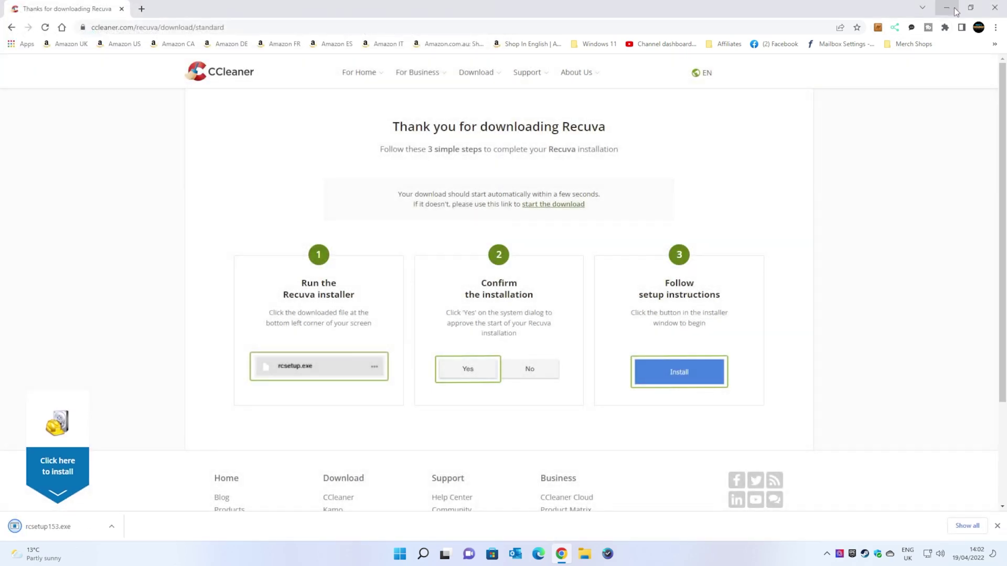
# Step: Run the Recuva installer, install with the customized shortcut and context-menu options, and launch the program
pyautogui.click(956, 10)
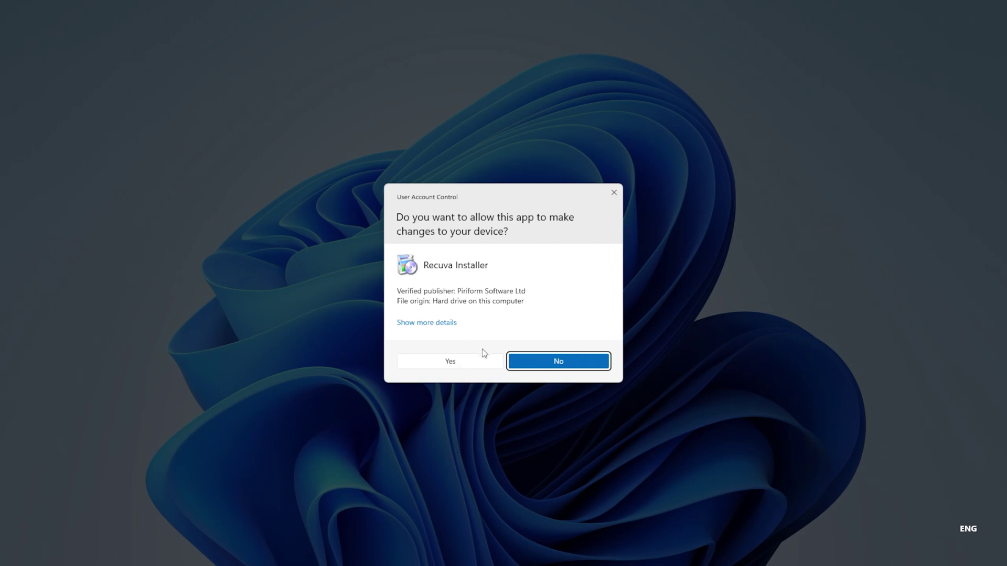
pyautogui.click(451, 361)
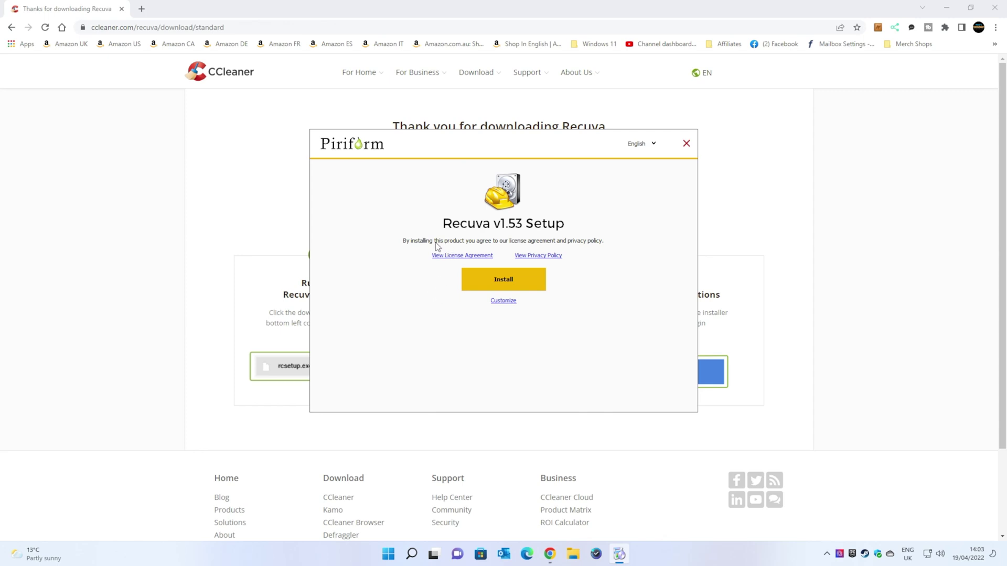
pyautogui.click(502, 303)
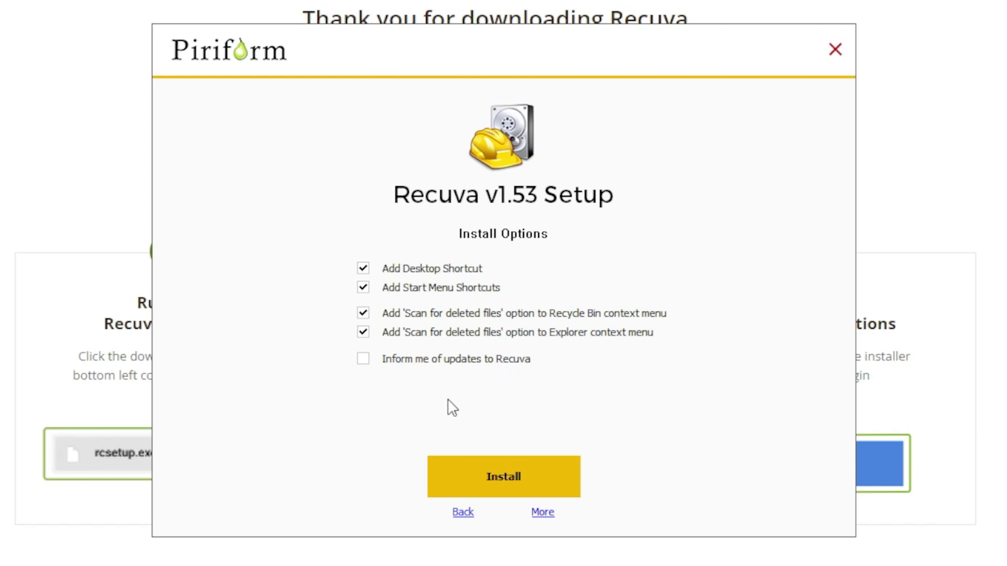
pyautogui.click(365, 362)
pyautogui.click(366, 362)
pyautogui.click(484, 472)
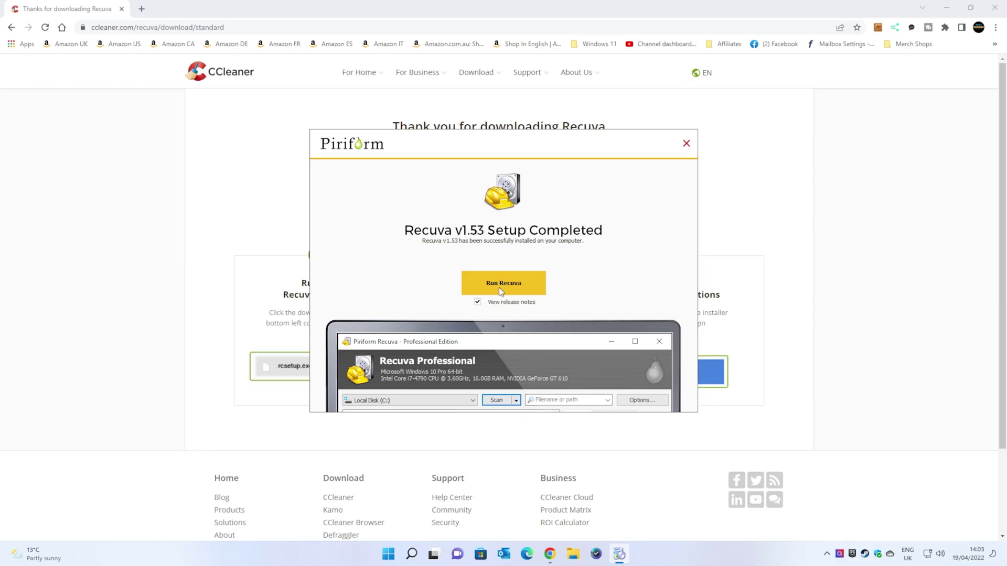
pyautogui.click(502, 304)
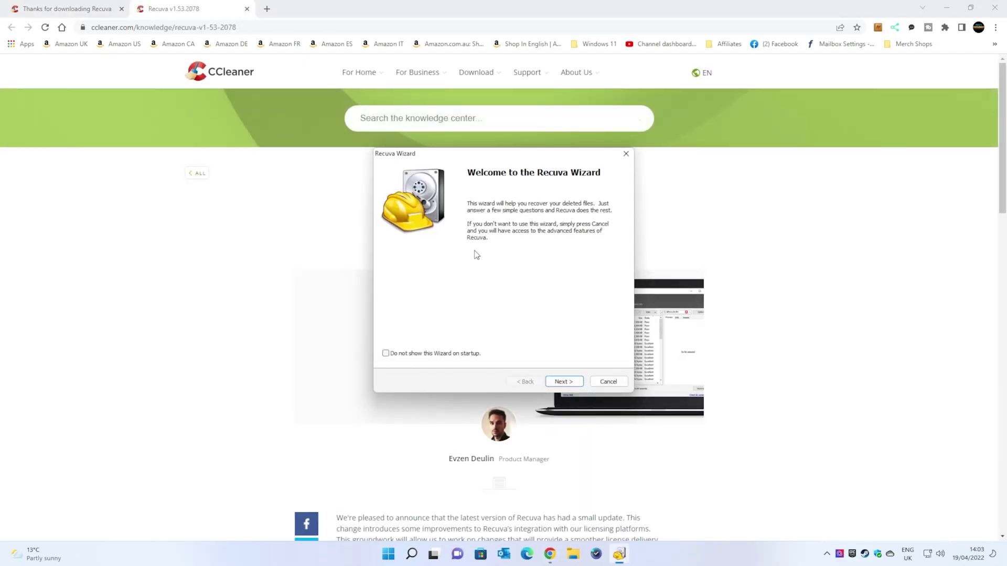
pyautogui.click(1001, 8)
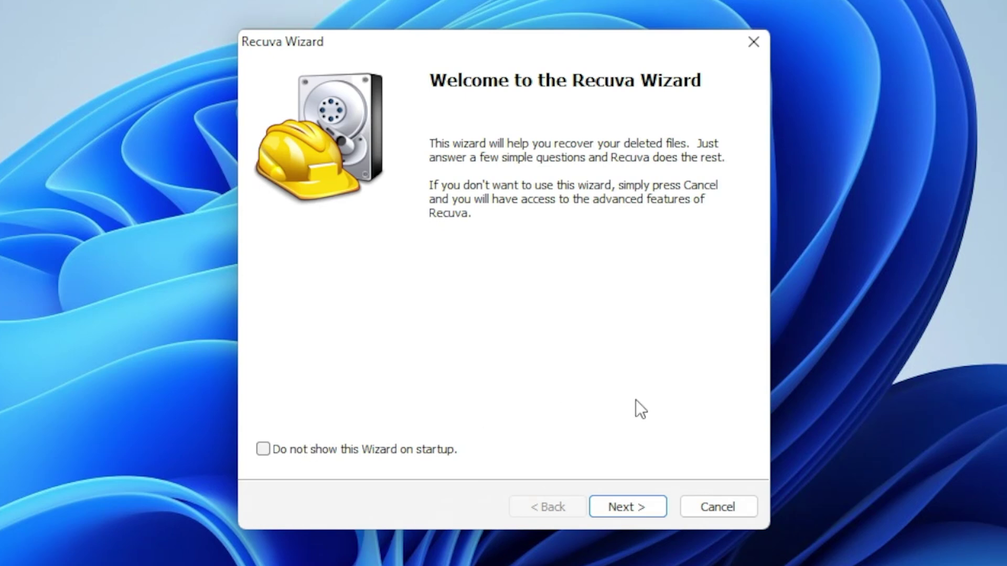
# Step: Choose Pictures as the type of files to recover in the Recuva Wizard
pyautogui.click(614, 504)
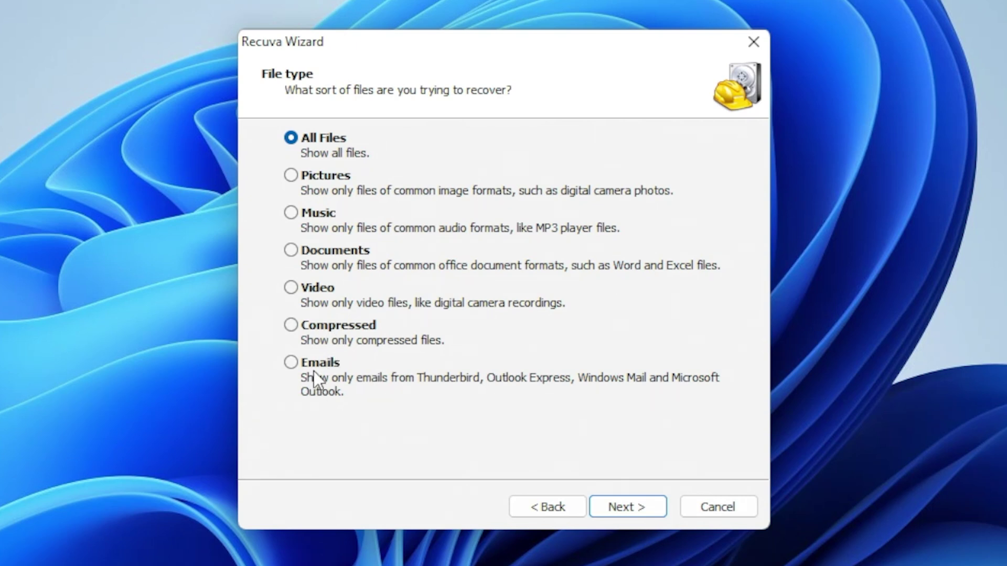
pyautogui.click(295, 180)
pyautogui.click(624, 507)
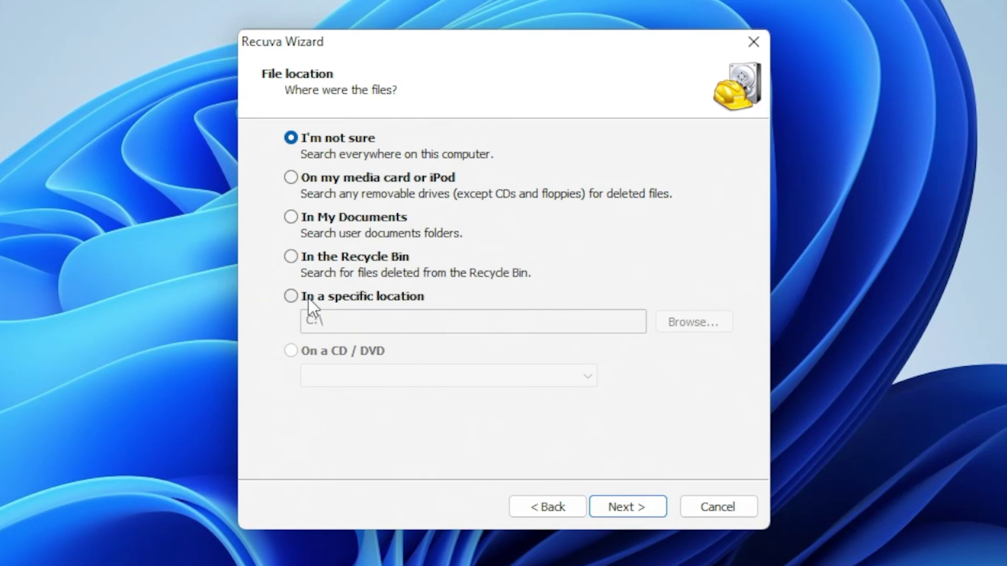
# Step: Set the file location to a specific location on USB Drive (D:)
pyautogui.click(291, 297)
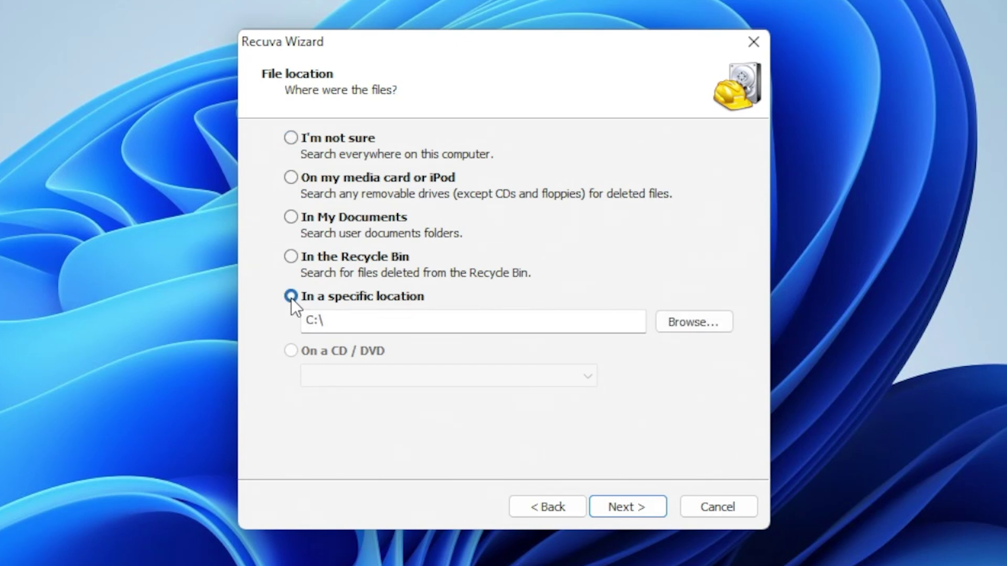
pyautogui.click(689, 321)
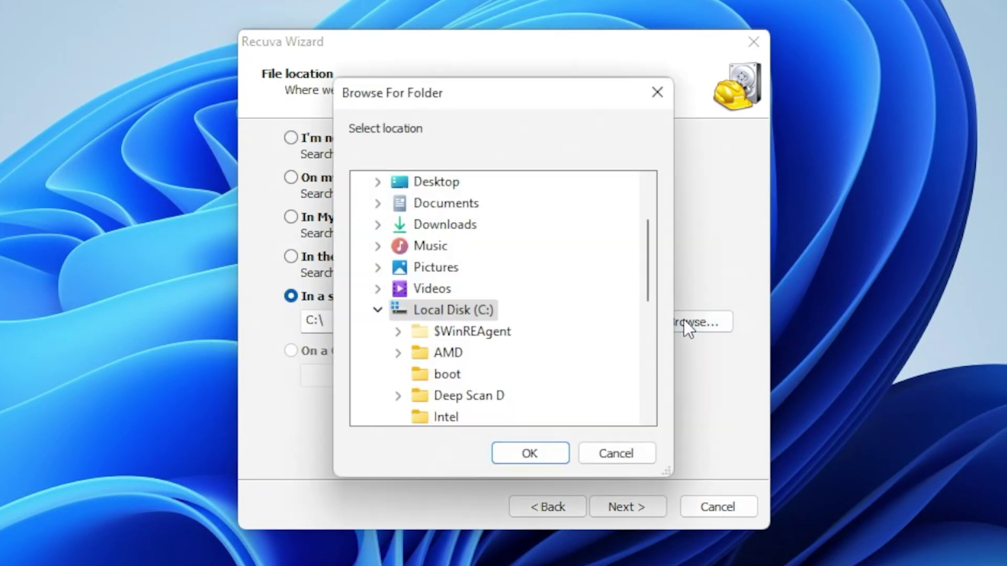
pyautogui.click(376, 311)
pyautogui.click(440, 336)
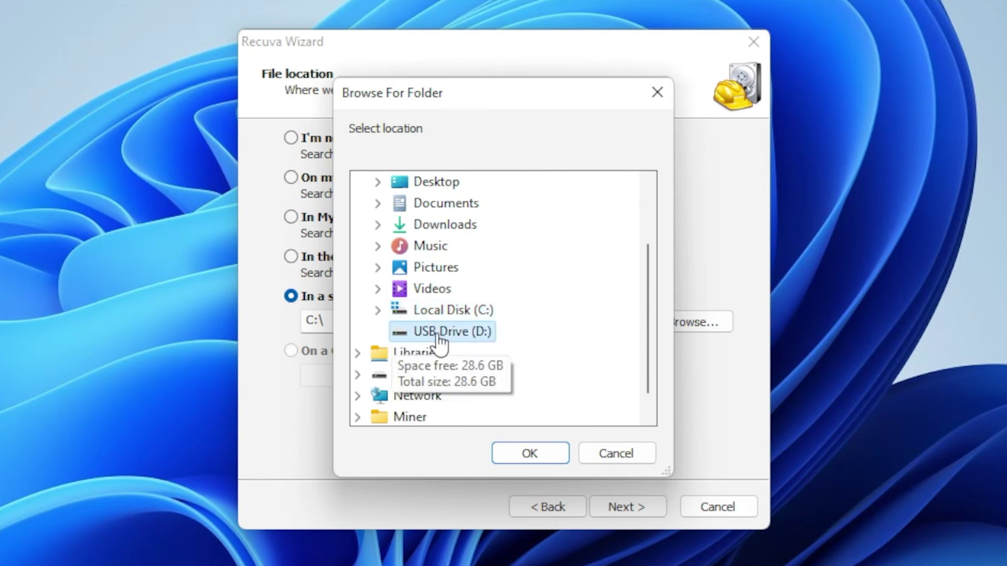
pyautogui.click(540, 453)
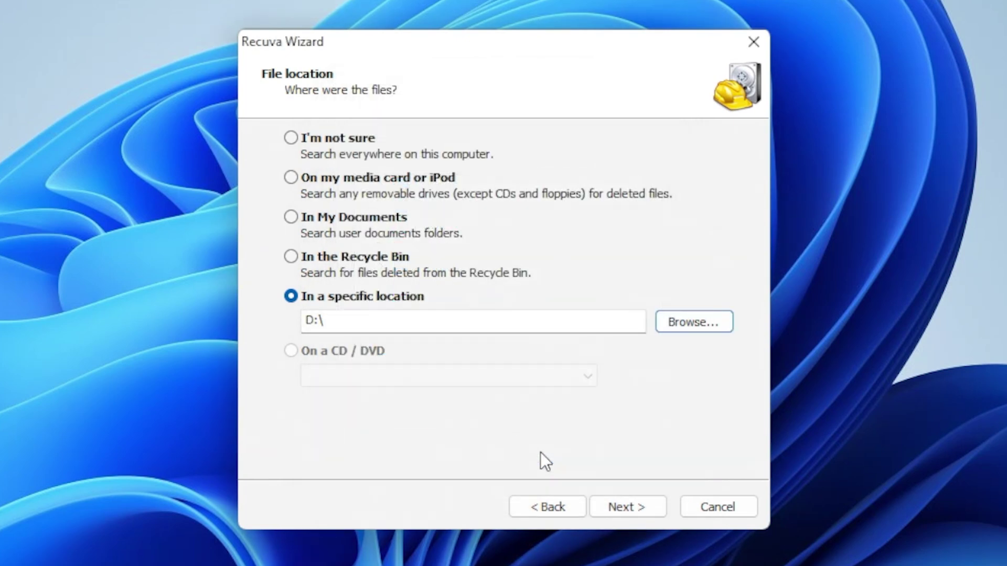
# Step: Start the search for deleted pictures and rescan the drive with Deep Scan enabled
pyautogui.click(631, 506)
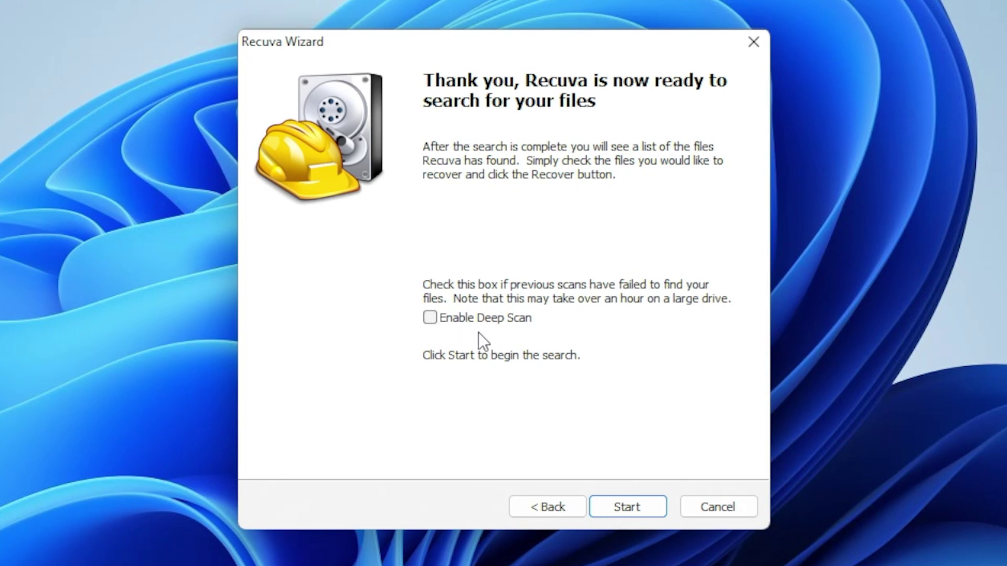
pyautogui.click(620, 511)
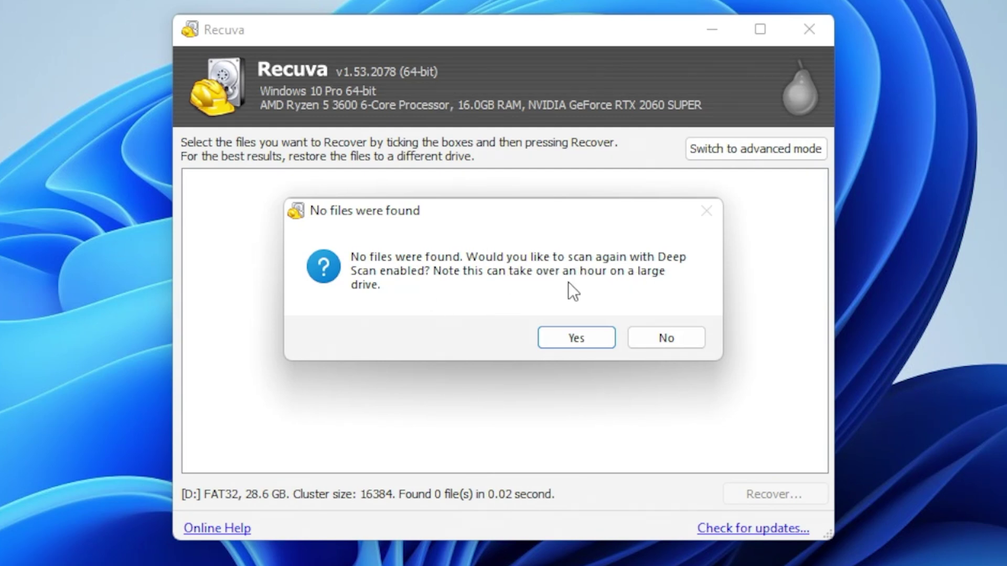
pyautogui.click(575, 341)
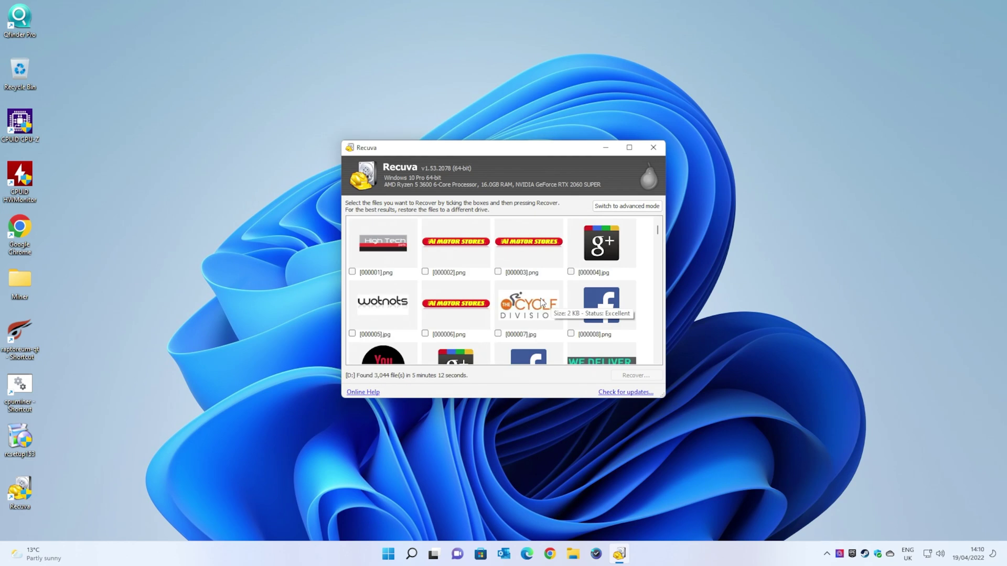
# Step: Review the found thumbnails and mark [000001].png, [000002].png, [000003].png, [000004].jpg and [000008].png for recovery
pyautogui.click(629, 149)
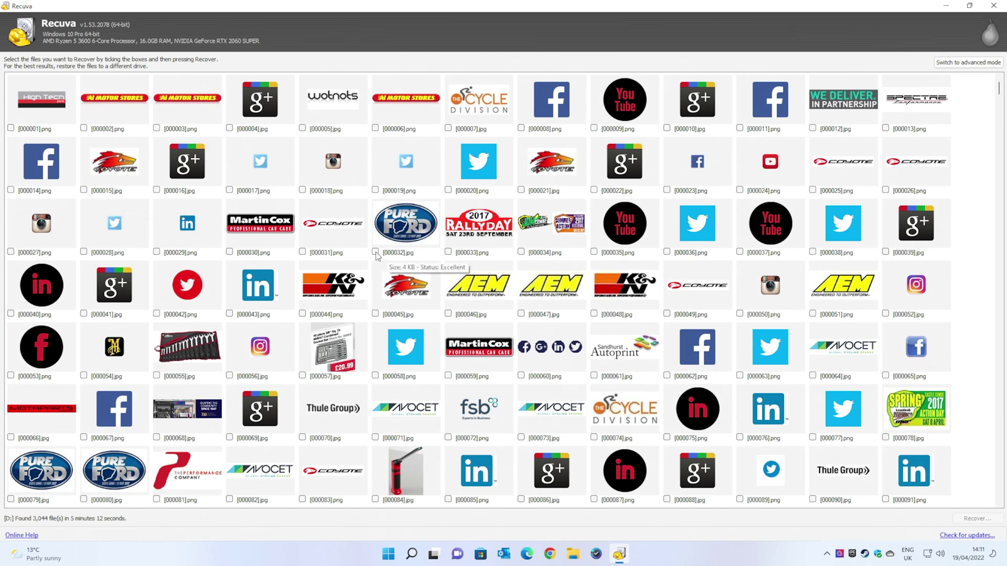
pyautogui.click(969, 6)
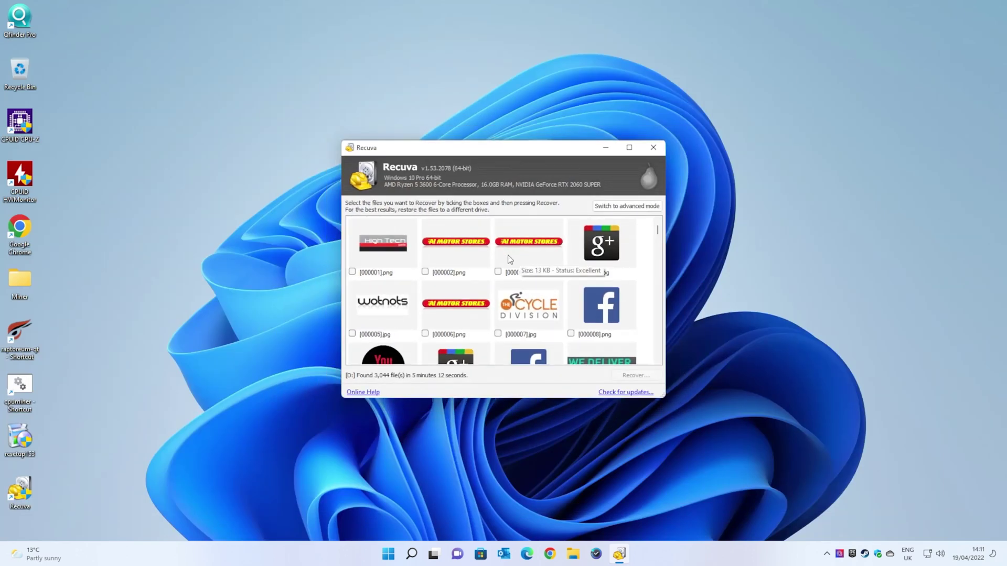
pyautogui.scroll(-1, 511, 254)
pyautogui.scroll(-2, 512, 255)
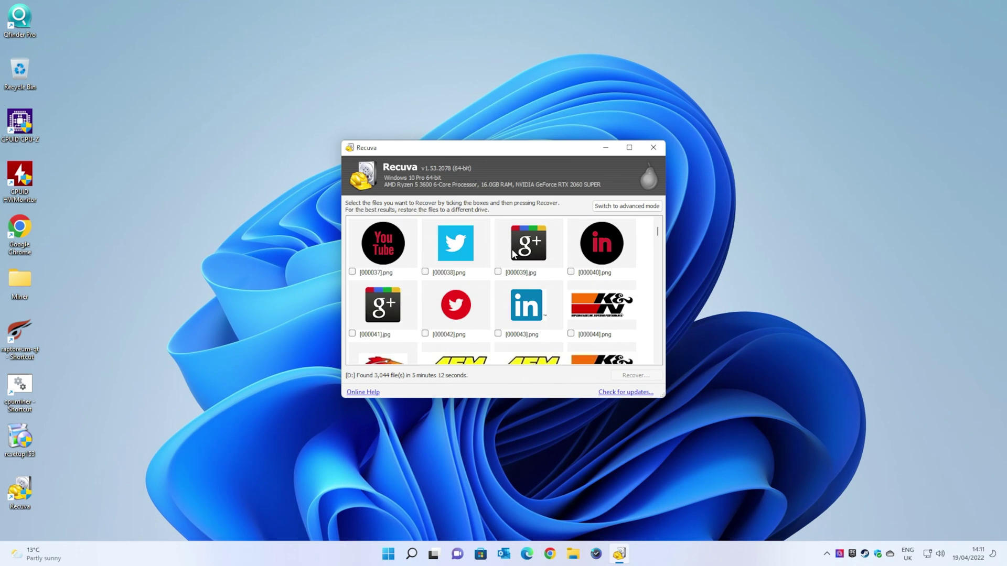
pyautogui.scroll(3, 513, 254)
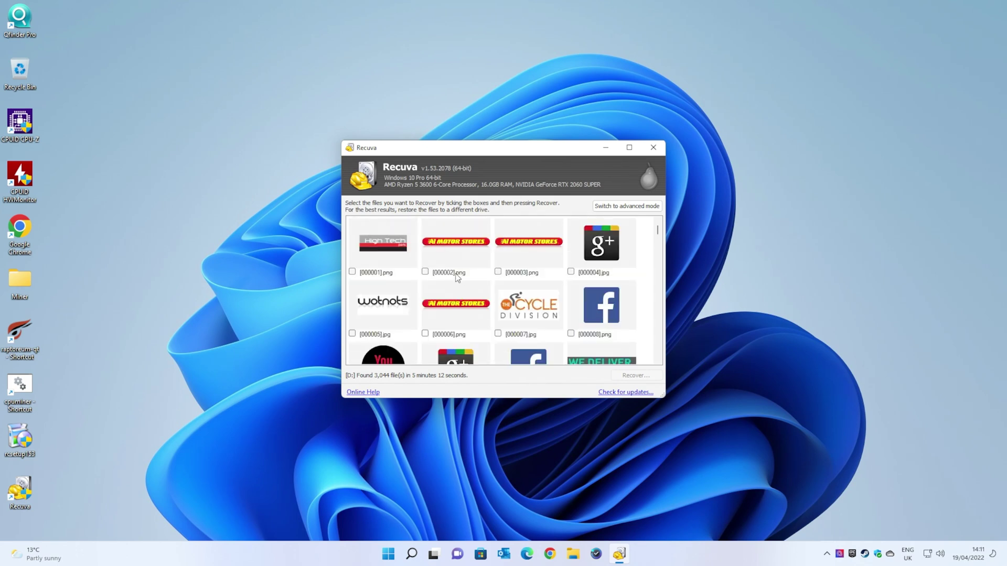
pyautogui.click(352, 272)
pyautogui.click(362, 335)
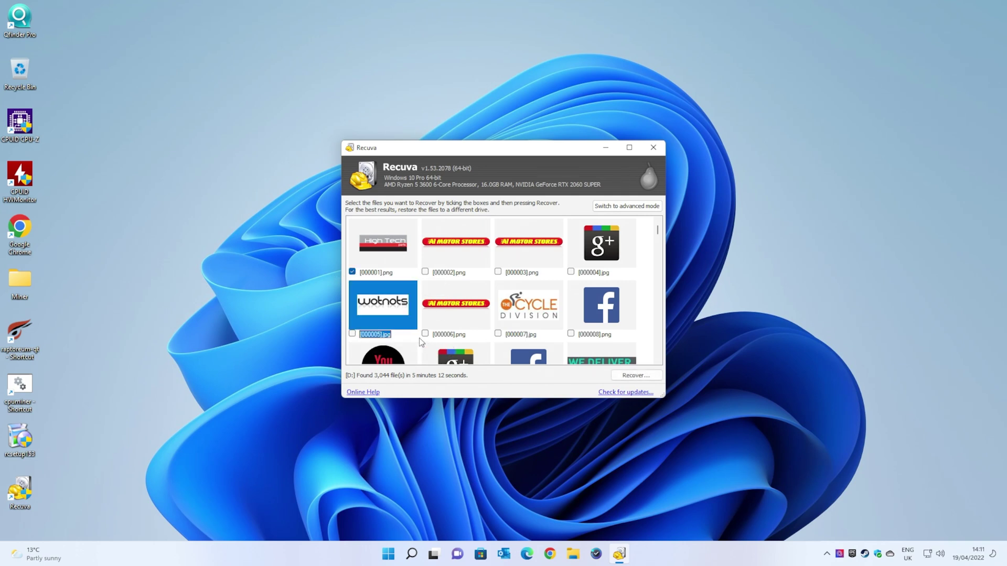
pyautogui.click(429, 338)
pyautogui.click(433, 276)
pyautogui.click(423, 335)
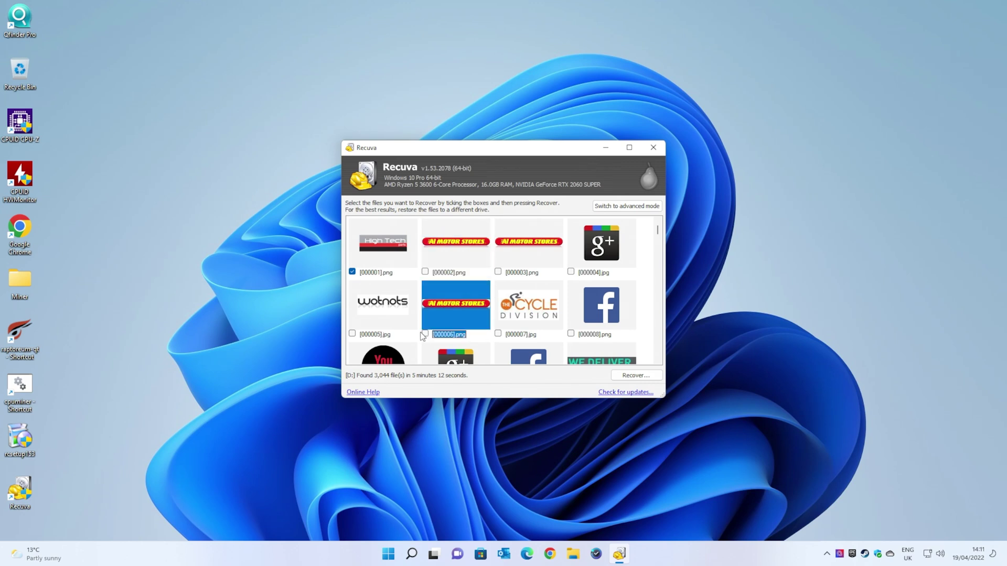
pyautogui.click(428, 277)
pyautogui.click(425, 272)
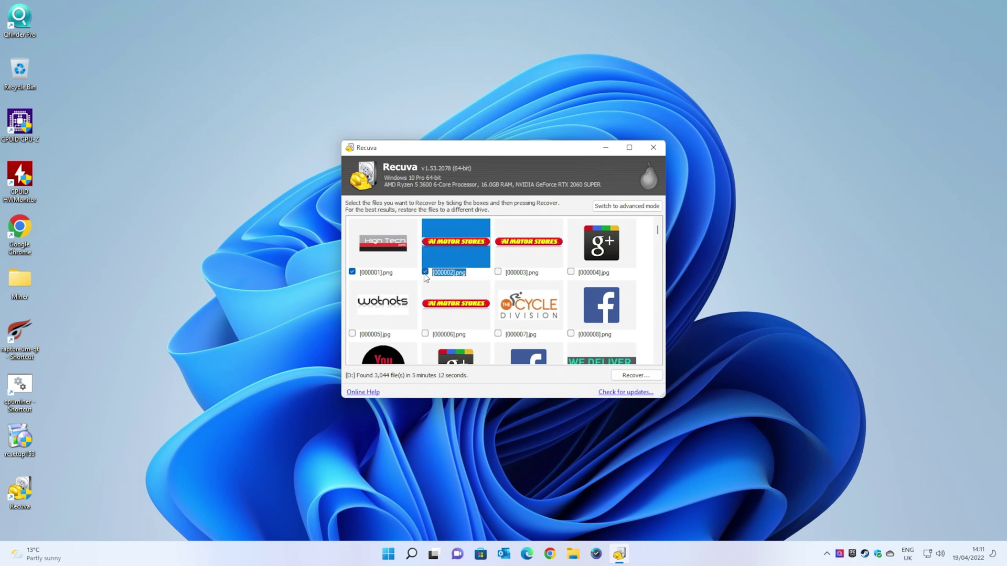
pyautogui.click(505, 272)
pyautogui.click(498, 272)
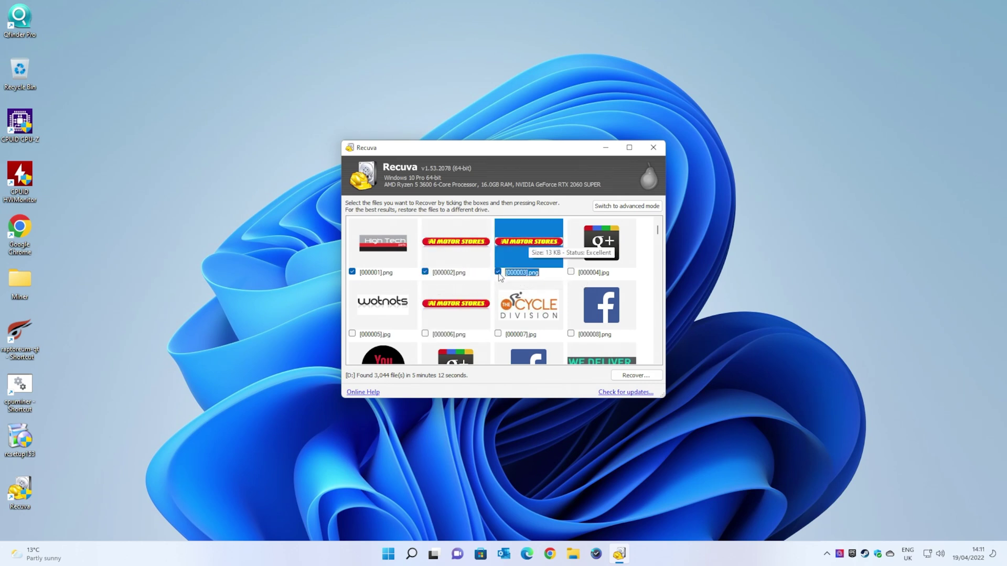
pyautogui.click(573, 274)
pyautogui.click(571, 272)
pyautogui.click(571, 333)
# Step: Switch to advanced mode and replace the marked files with [000002].png, [000003].png, [000006].png, [000008].png and [000010].jpg
pyautogui.click(729, 153)
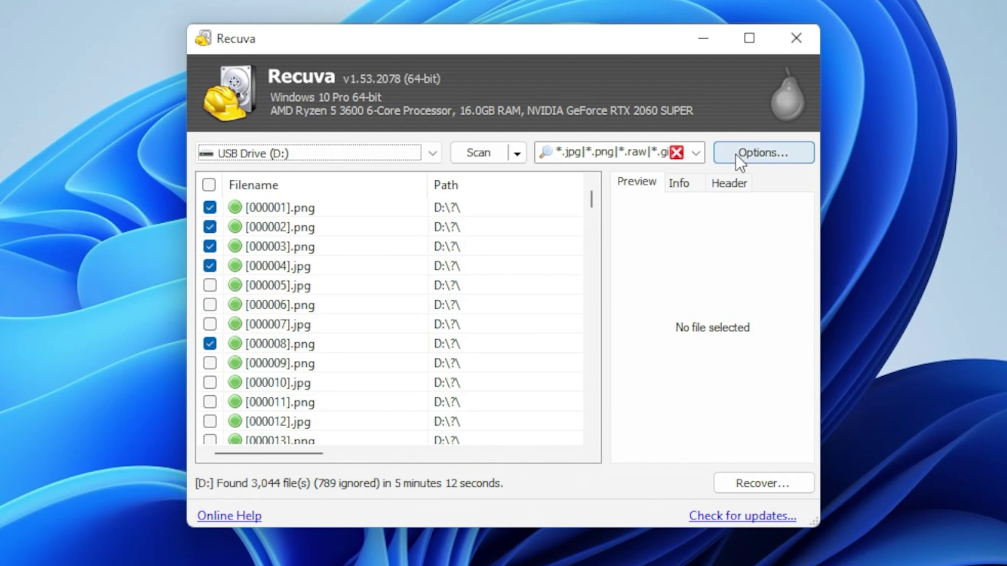
pyautogui.click(208, 186)
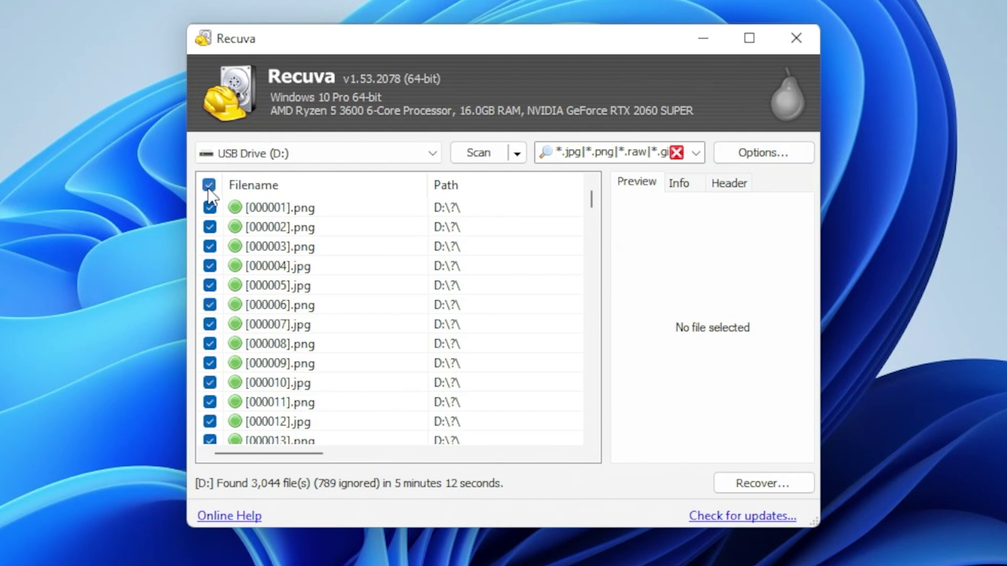
pyautogui.click(209, 186)
pyautogui.click(210, 247)
pyautogui.click(203, 271)
pyautogui.click(210, 304)
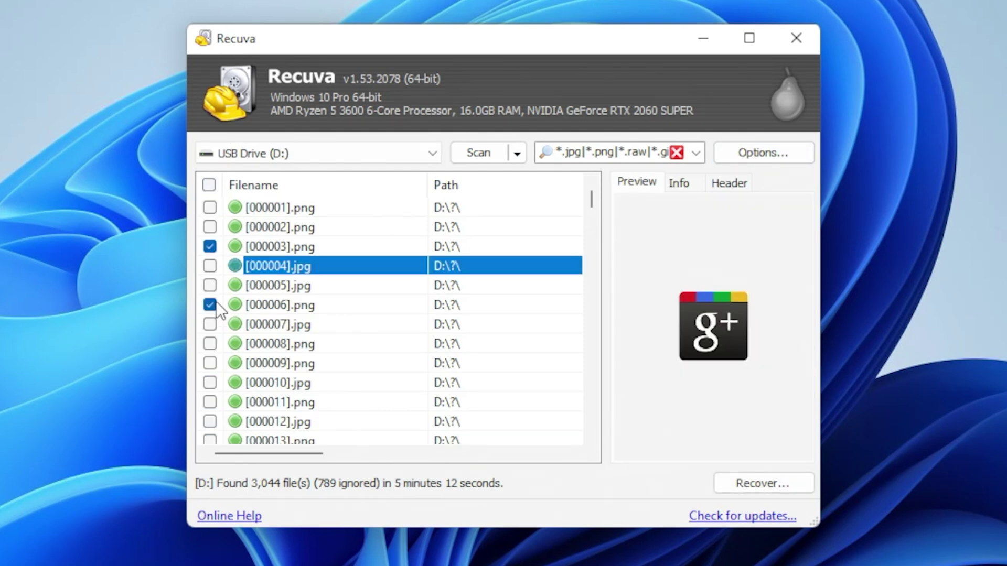
pyautogui.click(212, 331)
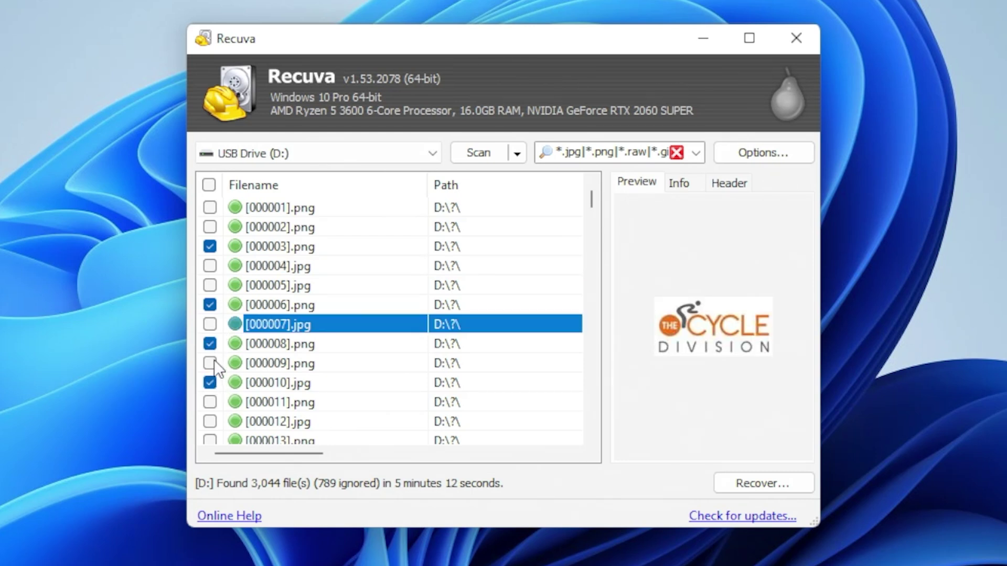
pyautogui.click(216, 237)
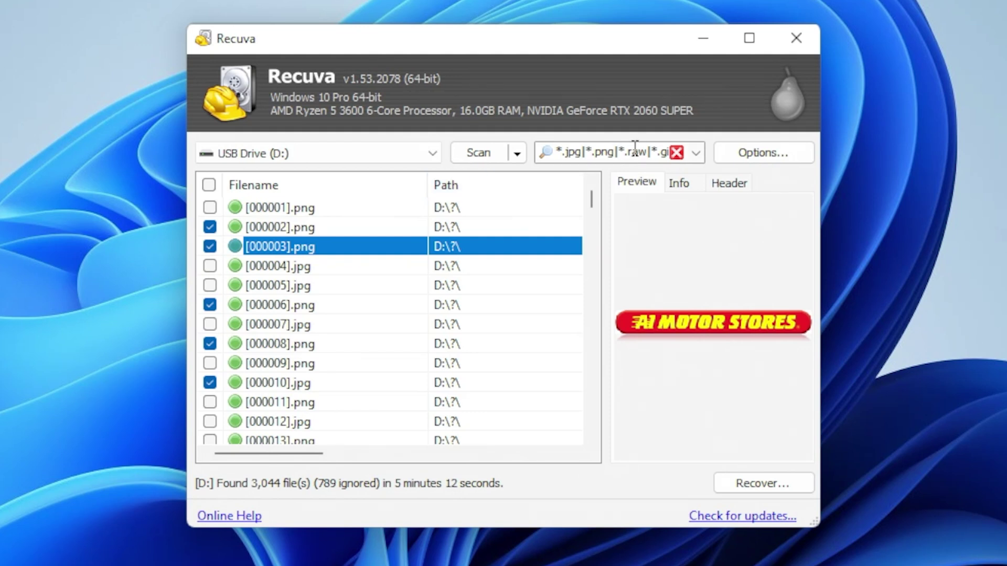
# Step: Filter the scan results by the Pictures file type
pyautogui.click(695, 152)
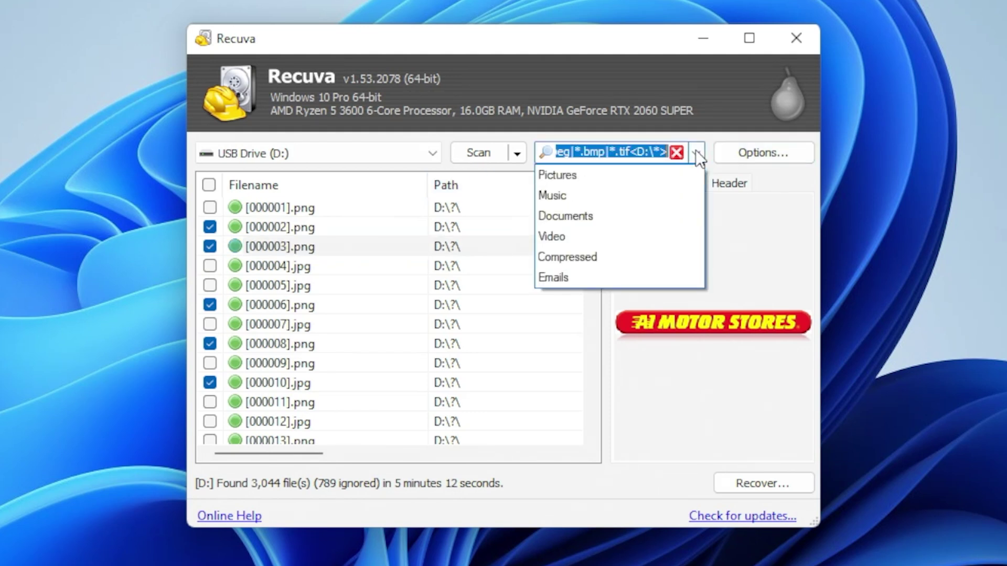
pyautogui.click(580, 177)
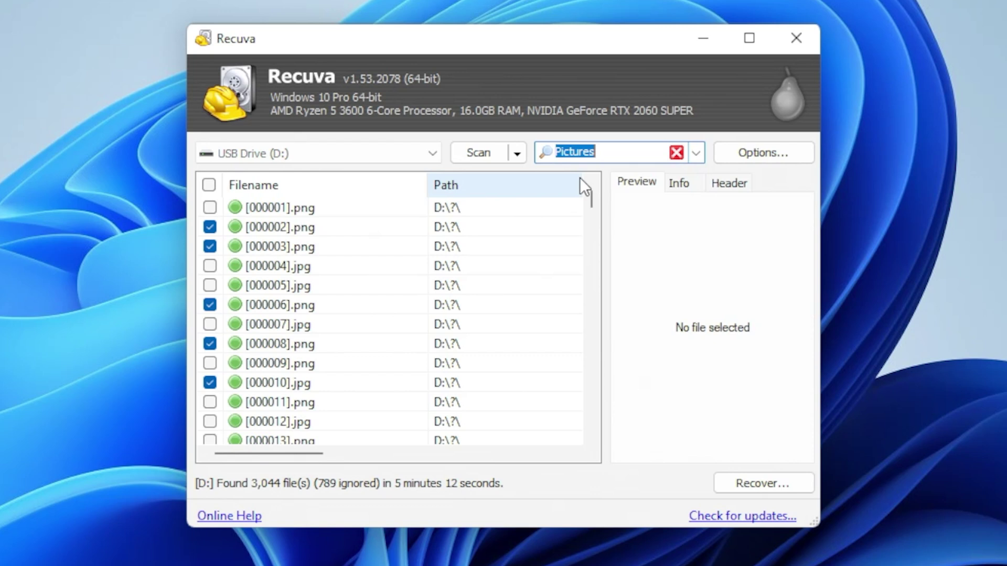
# Step: Open the program options and choose English as the interface language and List View as the view mode
pyautogui.click(754, 156)
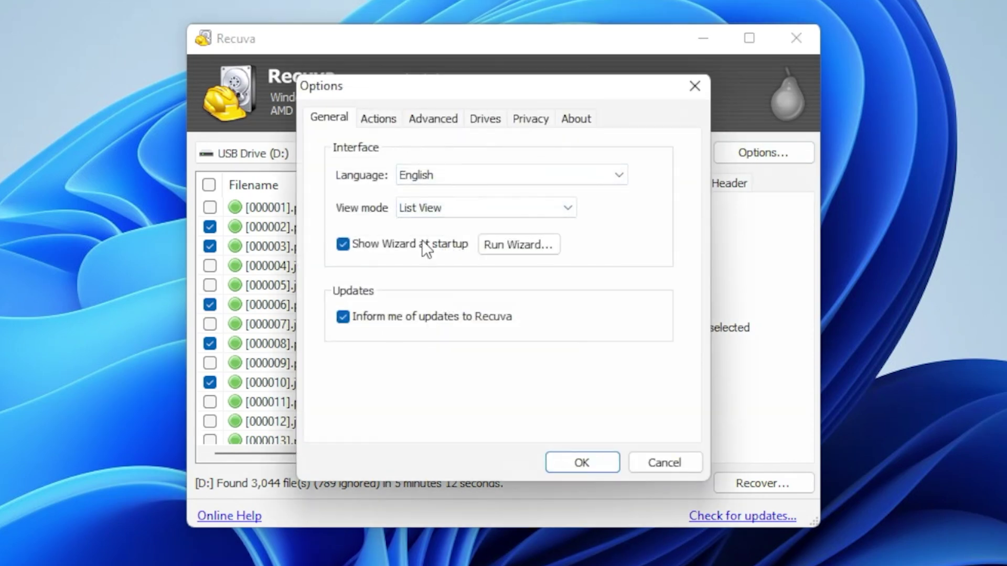
pyautogui.click(460, 175)
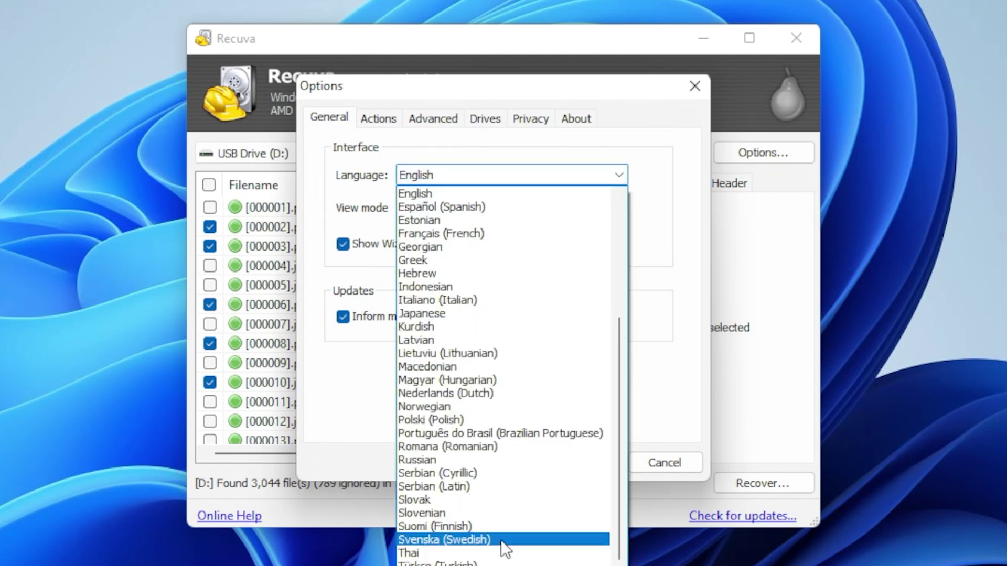
pyautogui.click(435, 193)
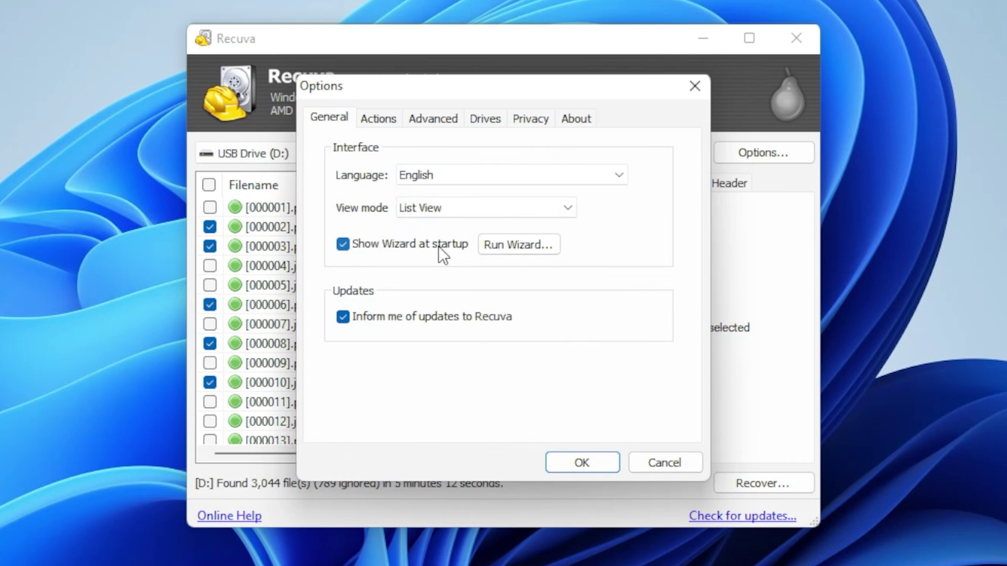
pyautogui.click(466, 209)
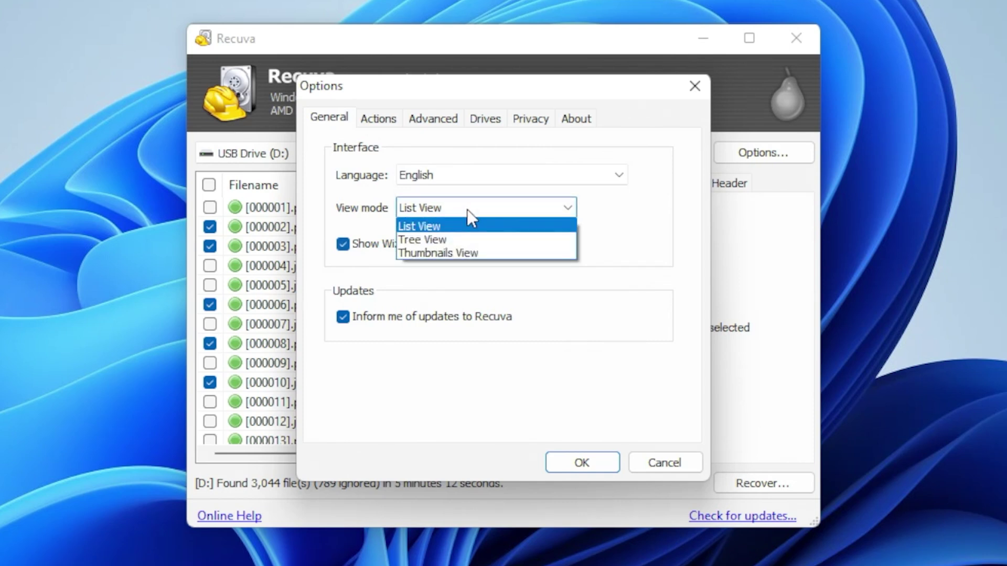
pyautogui.click(440, 231)
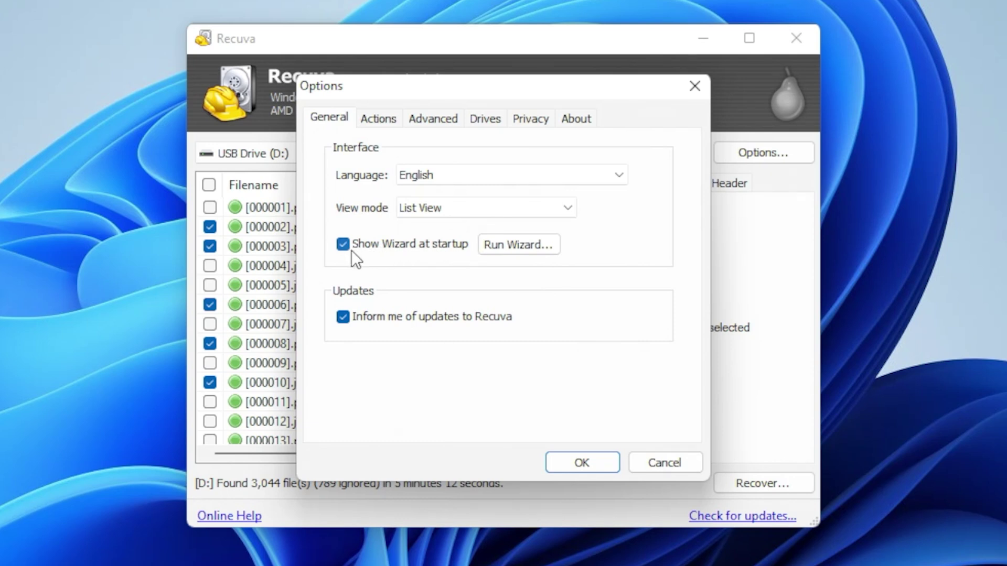
# Step: Review the Actions, Advanced, Drives, Privacy and About option pages, return to the General settings and accept the options
pyautogui.click(377, 121)
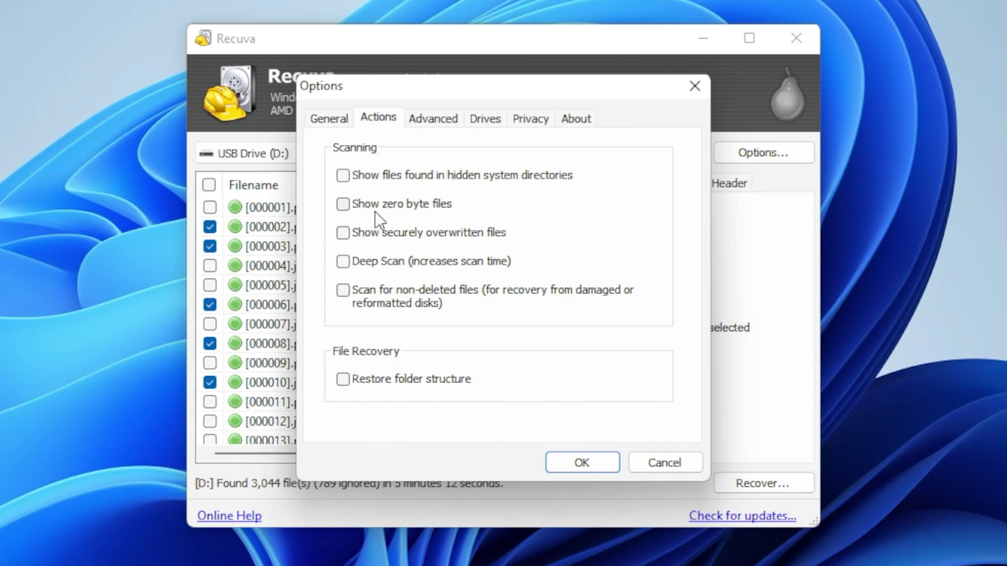
pyautogui.click(427, 120)
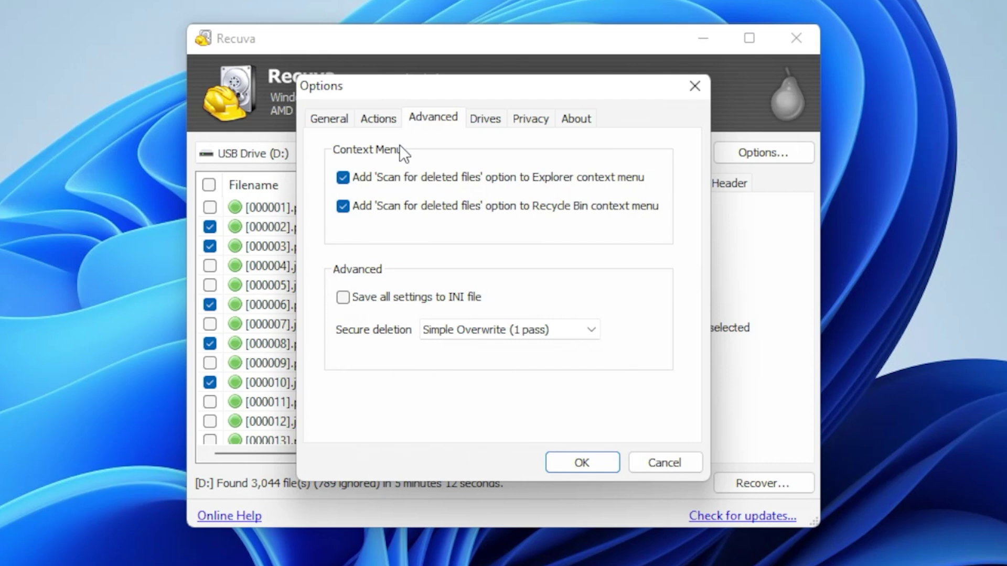
pyautogui.click(481, 120)
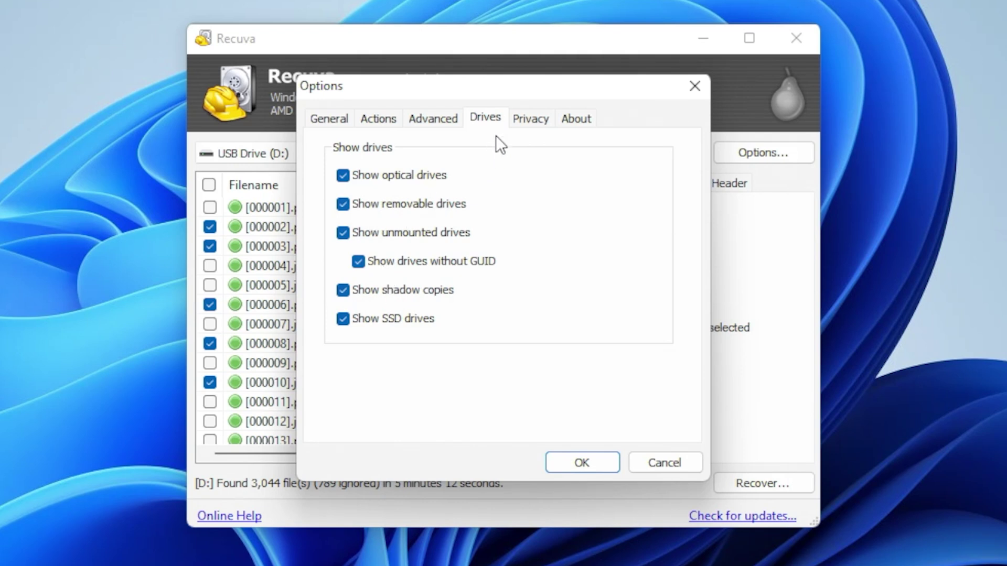
pyautogui.click(529, 121)
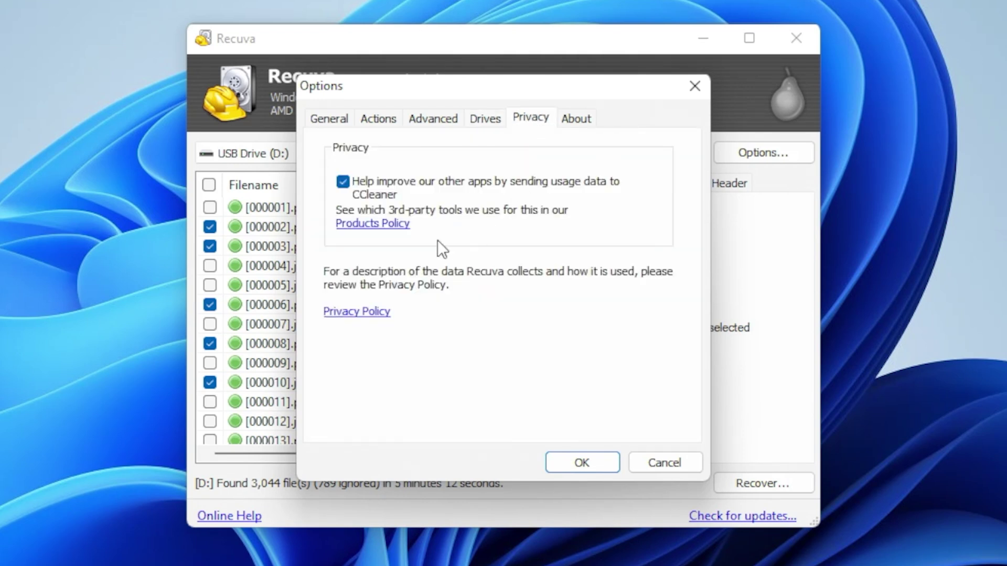
pyautogui.click(587, 120)
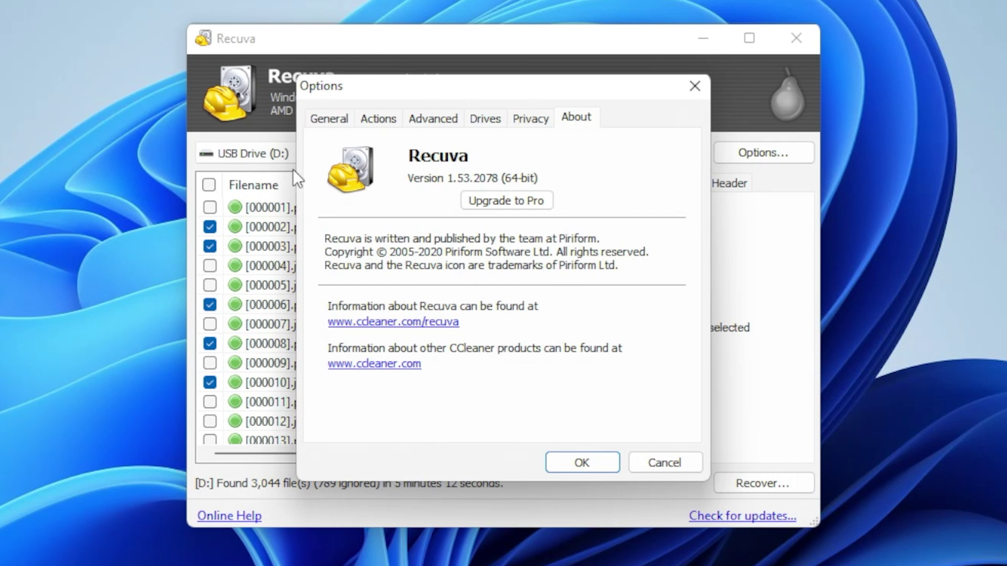
pyautogui.click(337, 121)
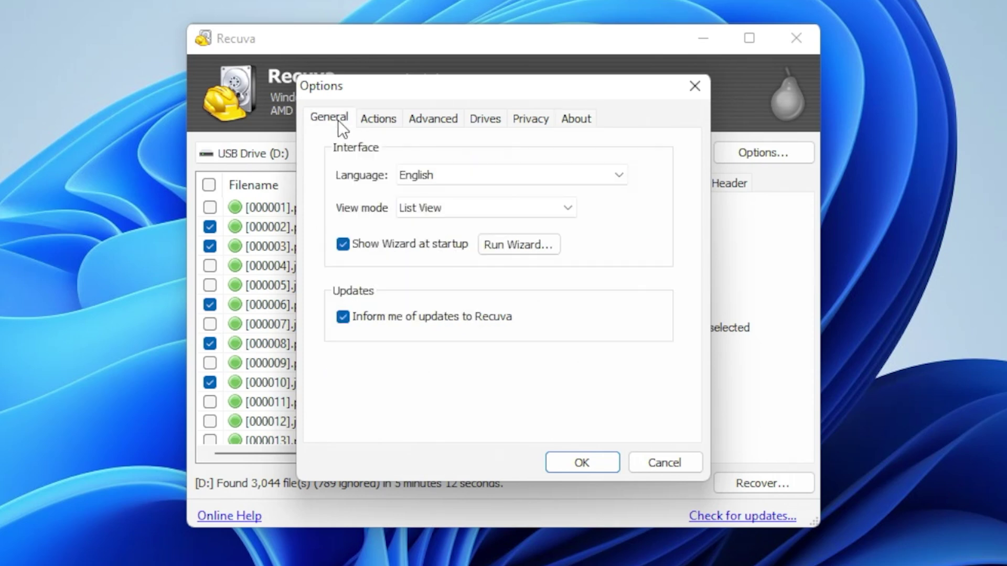
pyautogui.click(579, 462)
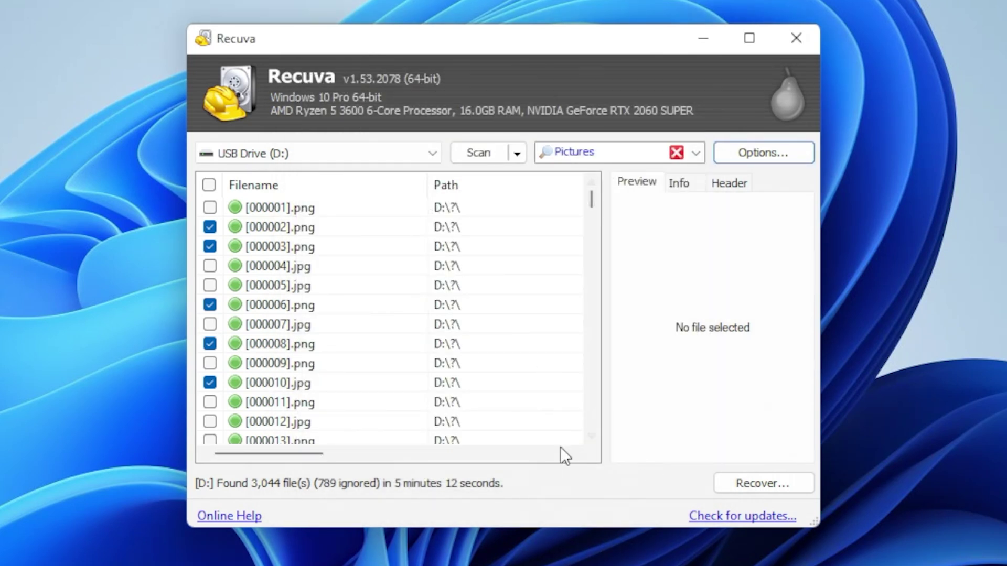
# Step: Recover the marked pictures into a new folder created on the Desktop, and close the completion report and the folder window
pyautogui.click(753, 479)
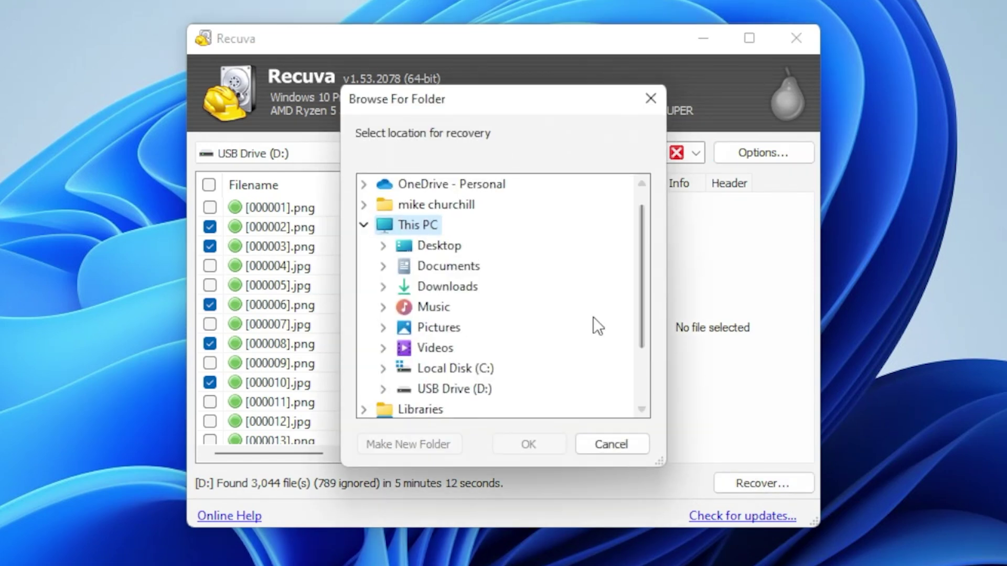
pyautogui.click(431, 246)
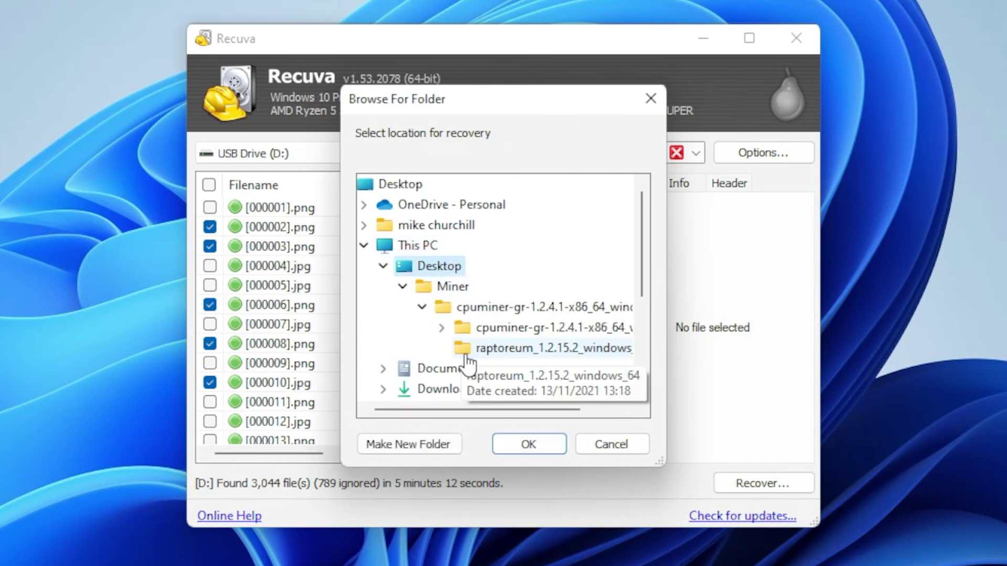
pyautogui.click(424, 451)
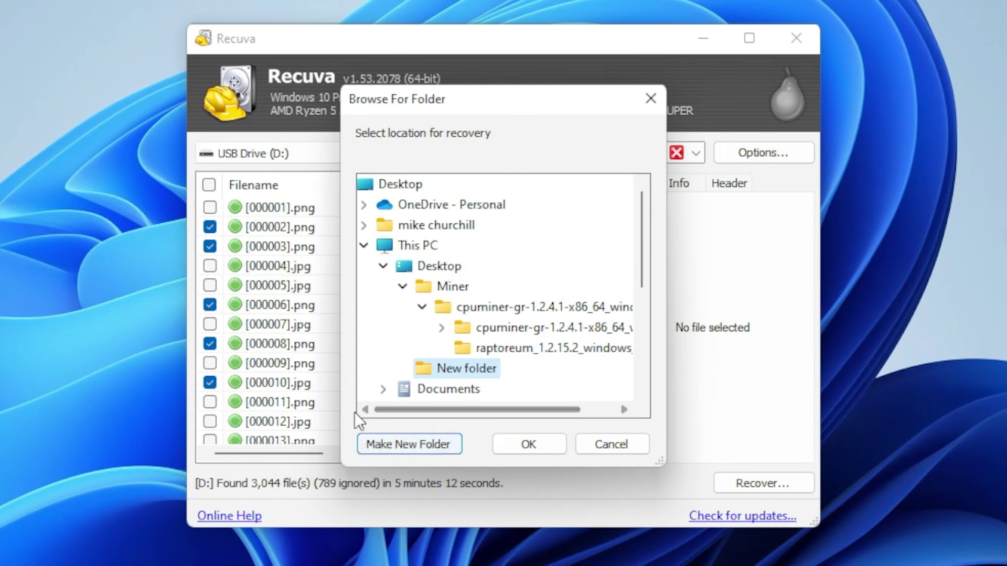
pyautogui.click(533, 450)
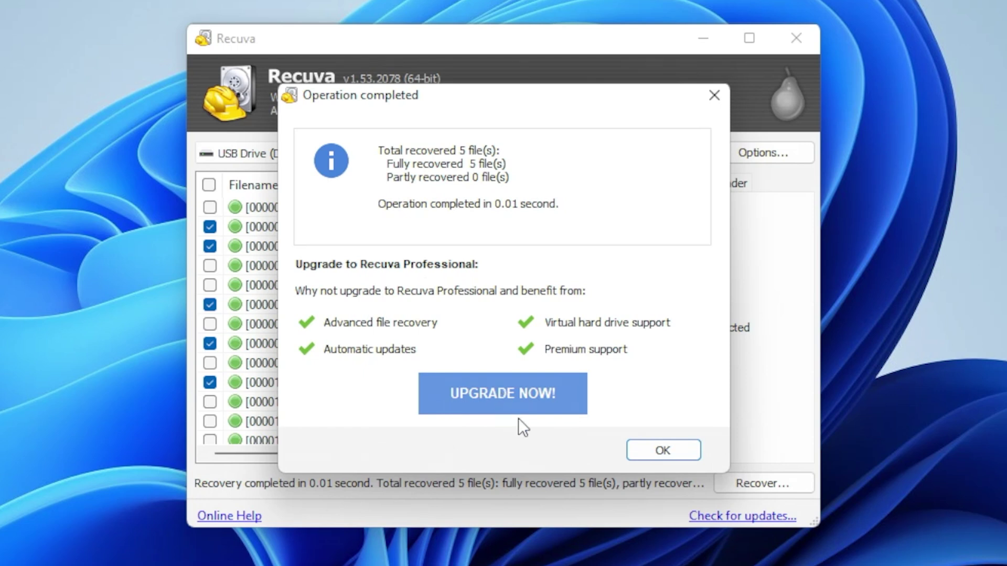
pyautogui.click(653, 454)
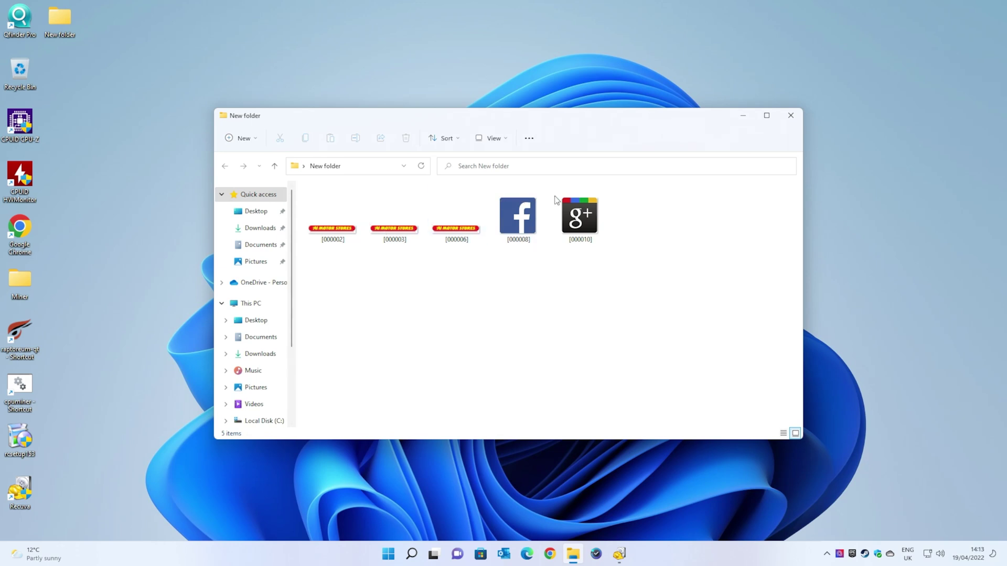
pyautogui.click(789, 117)
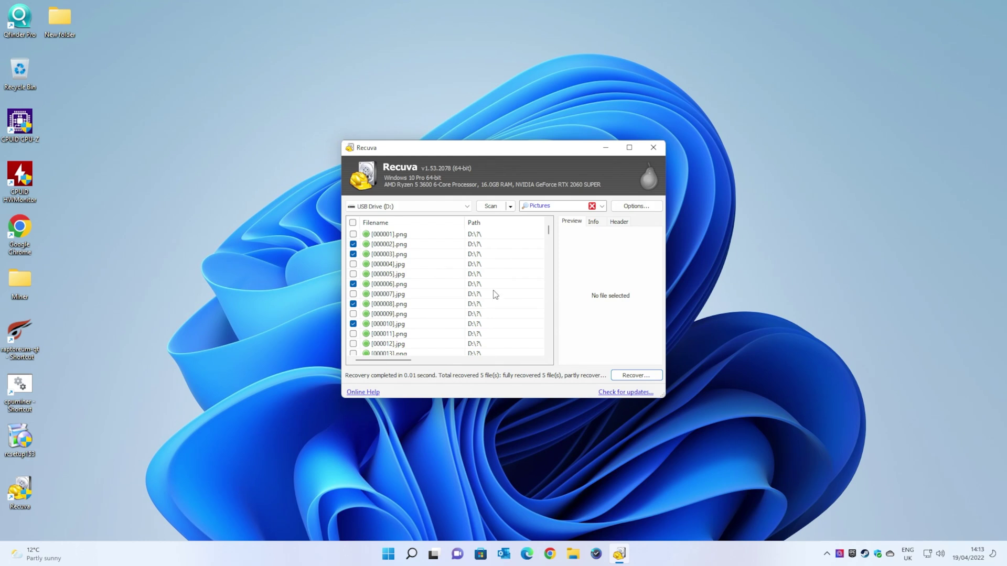
pyautogui.scroll(-20, 493, 293)
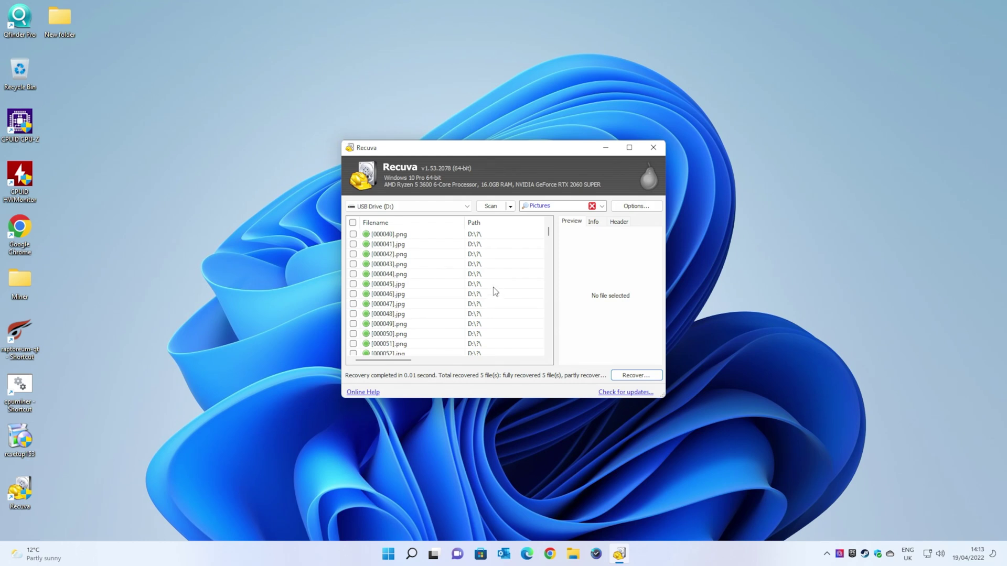
pyautogui.scroll(-20, 494, 288)
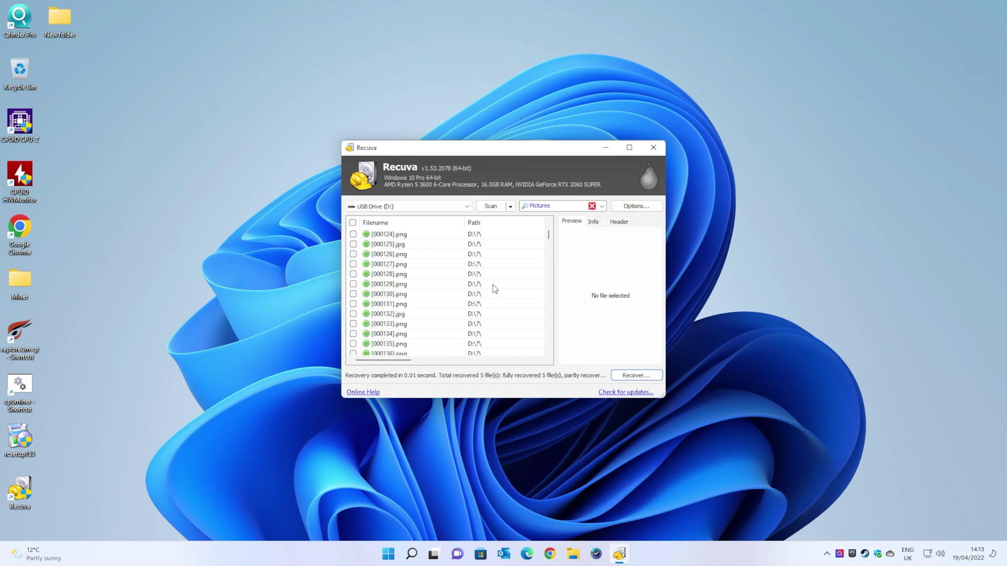
pyautogui.scroll(7, 493, 288)
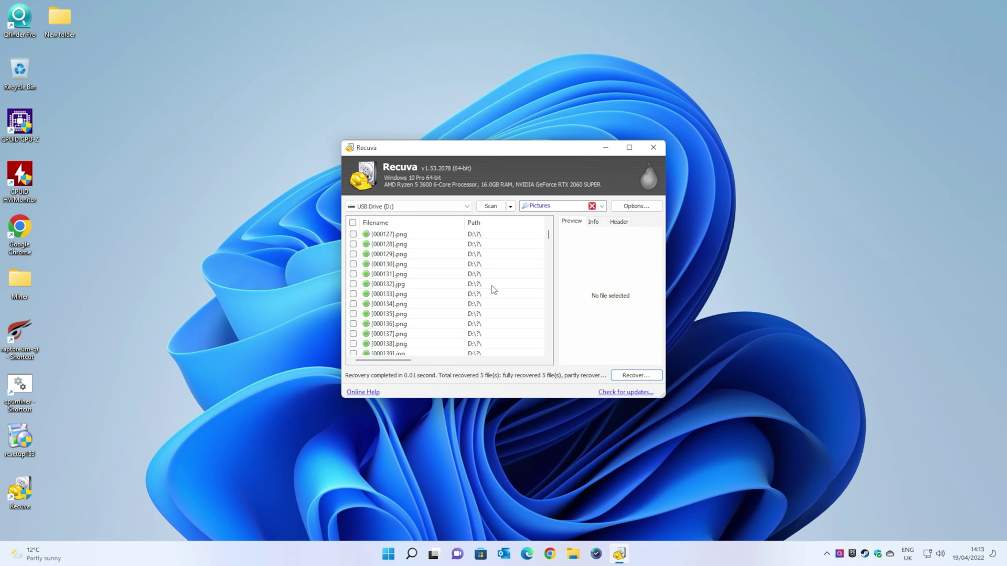